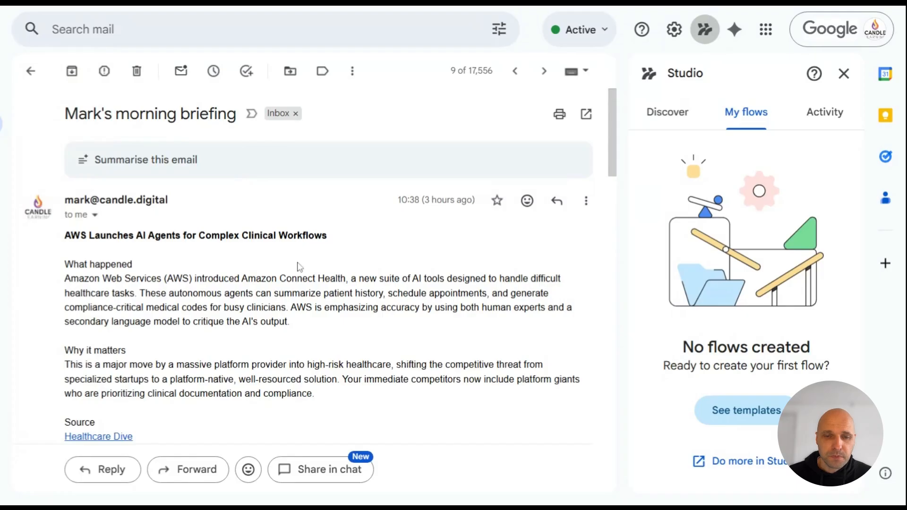
Step: Read through the news items in the morning briefing email, including the summary and significance of Meta's $2B acquisition
{"action": "scroll", "coordinate": [301, 267], "scroll_direction": "down", "scroll_amount": 2}
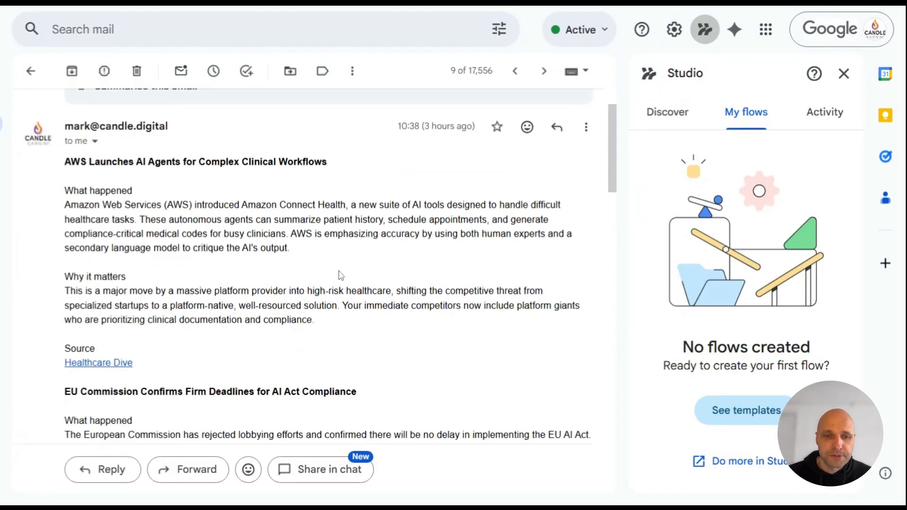
{"action": "scroll", "coordinate": [338, 274], "scroll_direction": "down", "scroll_amount": 3}
{"action": "scroll", "coordinate": [312, 210], "scroll_direction": "down", "scroll_amount": 3}
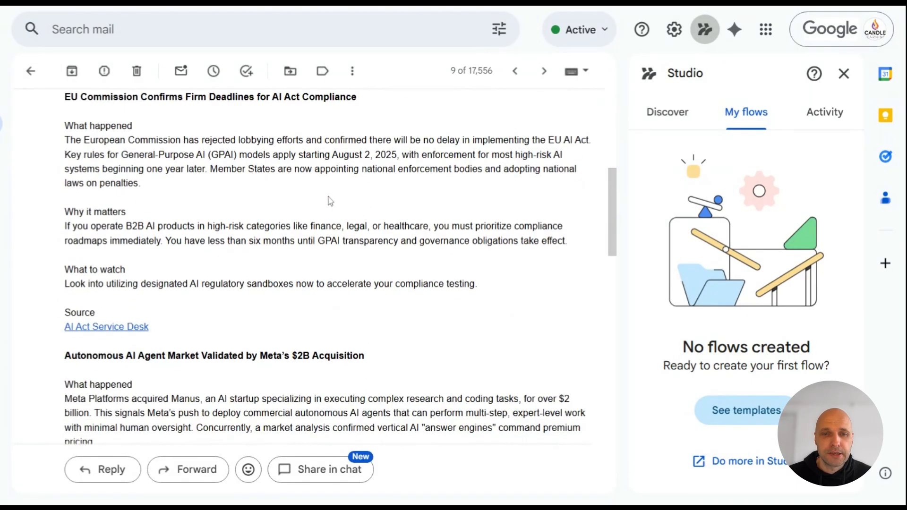
{"action": "scroll", "coordinate": [360, 217], "scroll_direction": "down", "scroll_amount": 5}
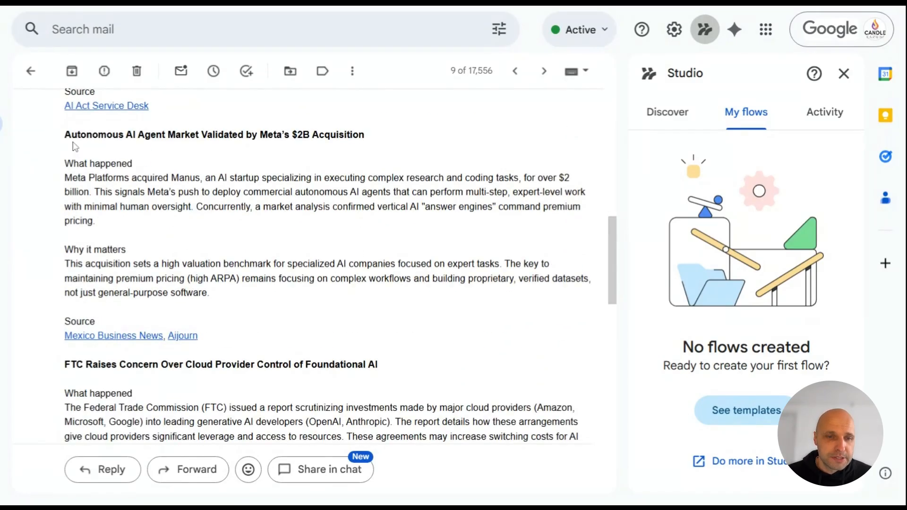
{"action": "left_click_drag", "start_coordinate": [63, 176], "coordinate": [144, 257]}
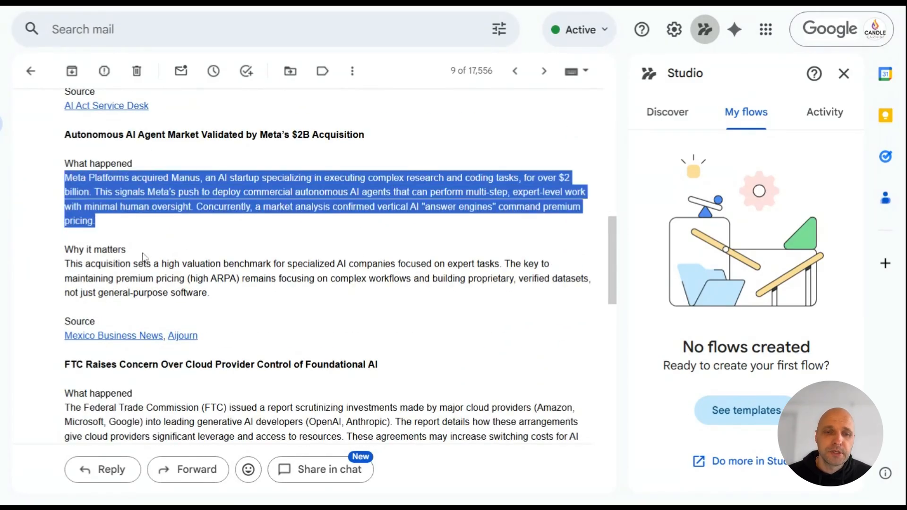
{"action": "left_click_drag", "start_coordinate": [64, 263], "coordinate": [255, 305]}
{"action": "left_click", "coordinate": [258, 326]}
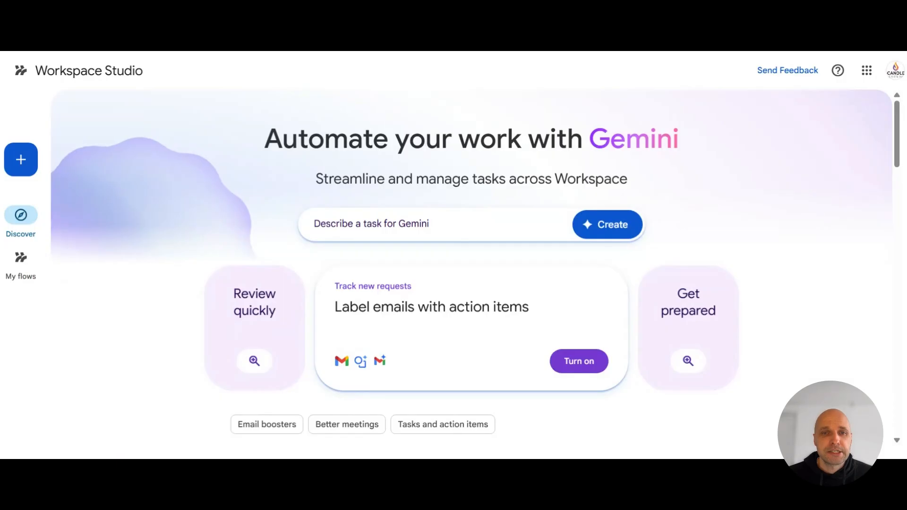
Step: In Google Workspace Studio, create a new flow that starts on a schedule, using the Weekdays at 8 AM preset
{"action": "key", "text": "Tab"}
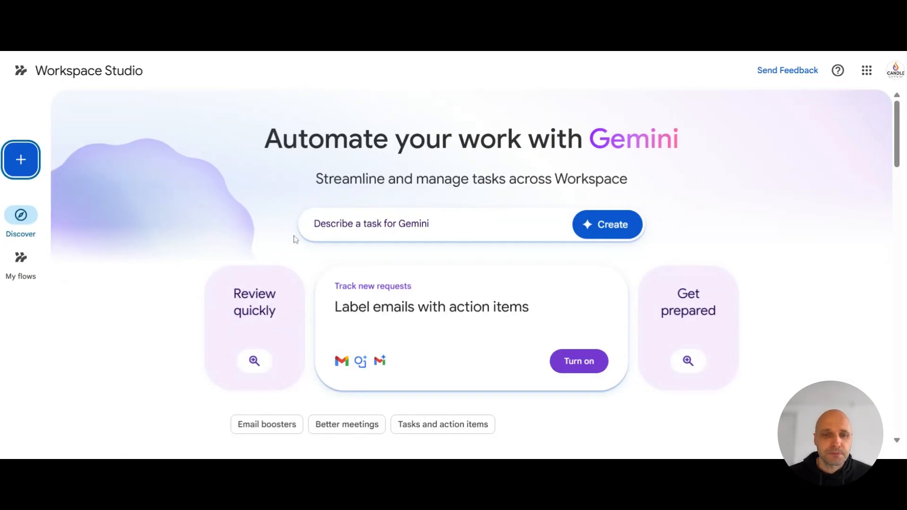
{"action": "left_click", "coordinate": [21, 165]}
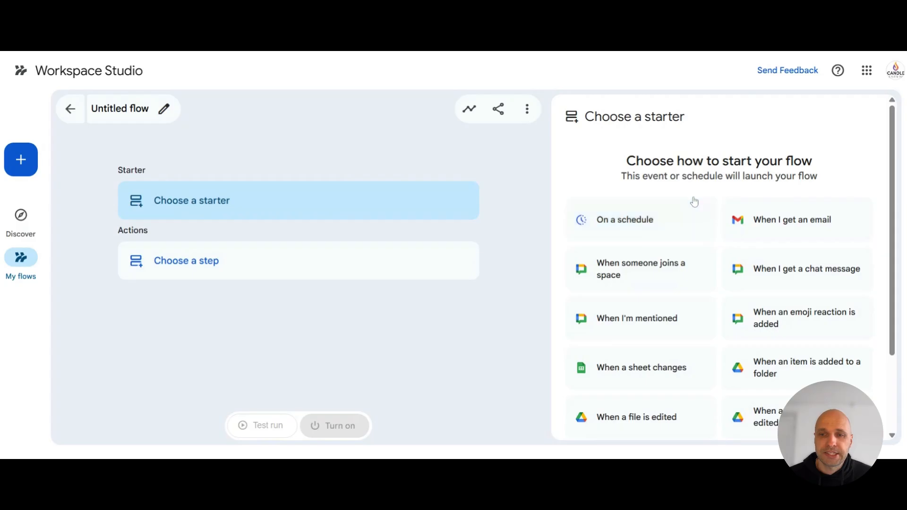
{"action": "left_click", "coordinate": [614, 226]}
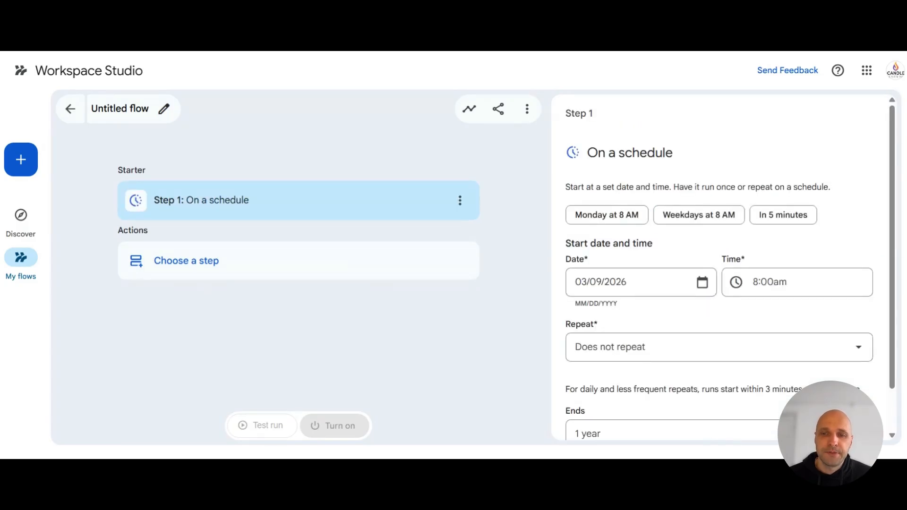
{"action": "left_click", "coordinate": [725, 221]}
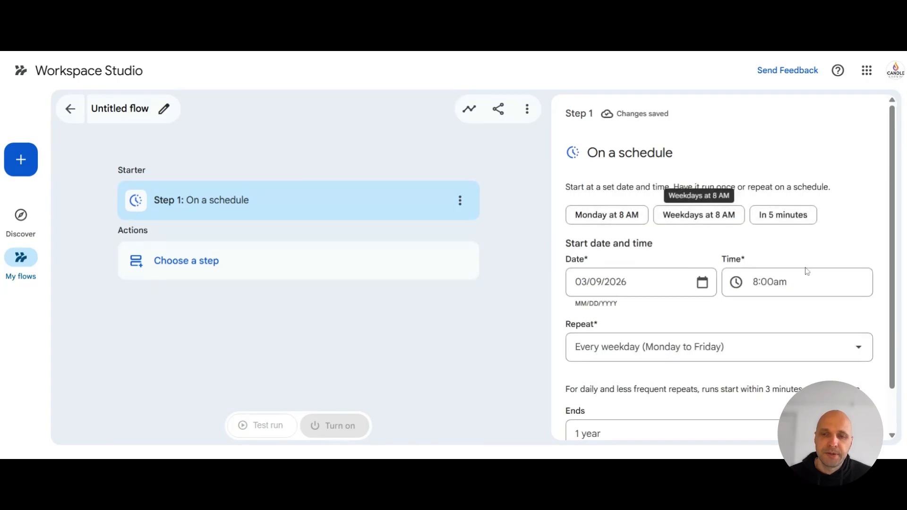
Step: Set the schedule's end to Never
{"action": "scroll", "coordinate": [805, 272], "scroll_direction": "down", "scroll_amount": 1}
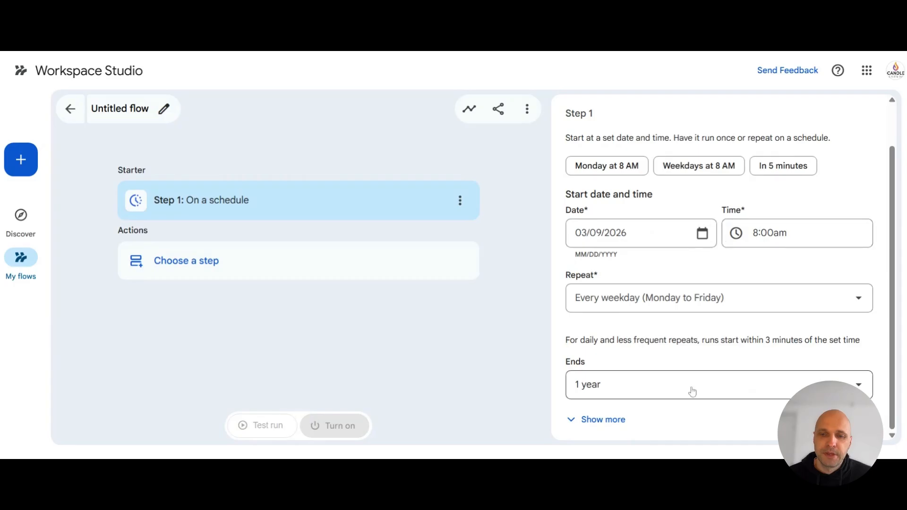
{"action": "left_click", "coordinate": [645, 392]}
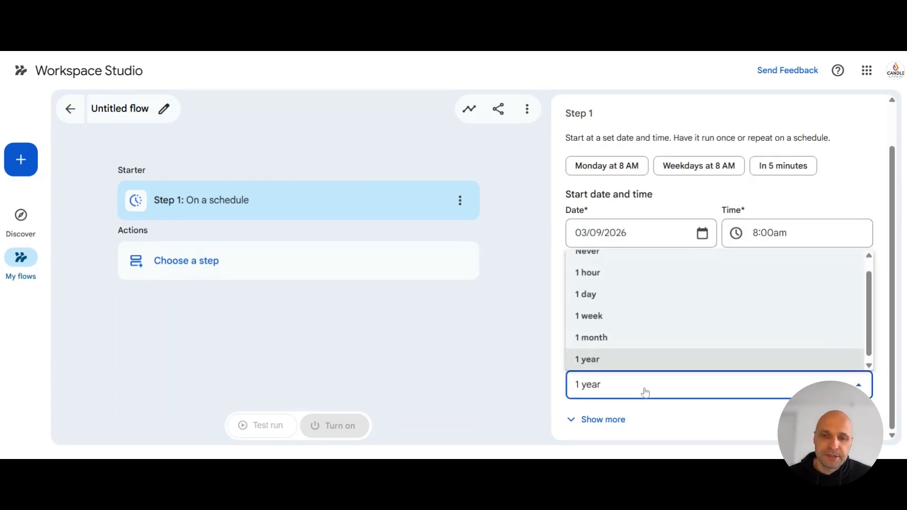
{"action": "scroll", "coordinate": [619, 284], "scroll_direction": "up", "scroll_amount": 1}
{"action": "left_click", "coordinate": [610, 265]}
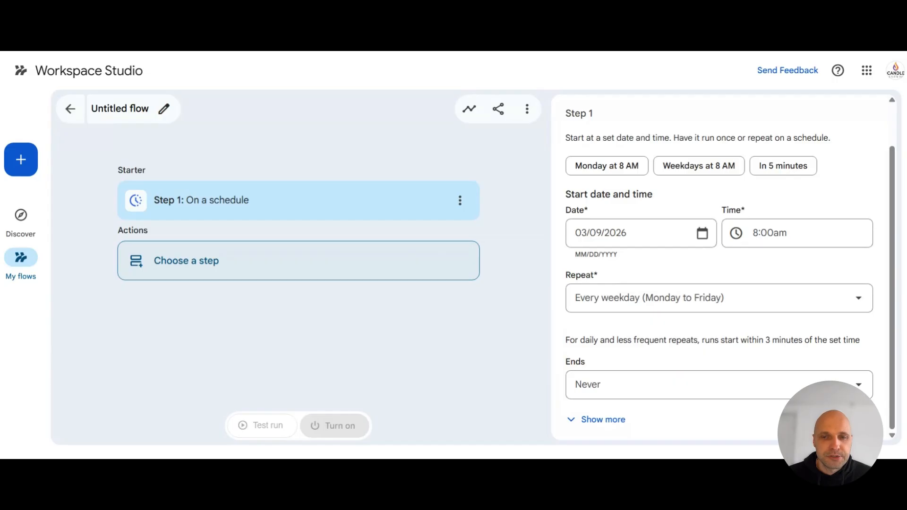
Step: Add an Ask Gemini action with the industry signal scanner prompt, removing the prompt's title line and extra blank lines
{"action": "left_click", "coordinate": [217, 264]}
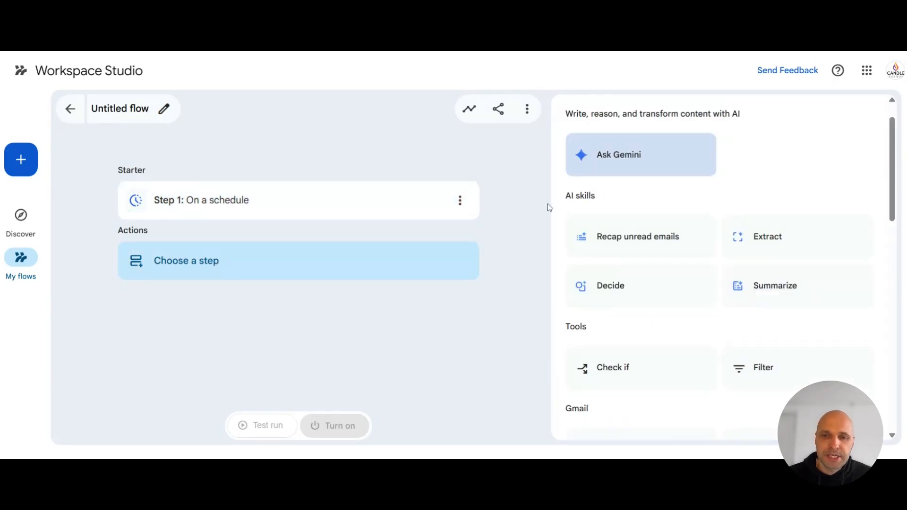
{"action": "left_click", "coordinate": [613, 166]}
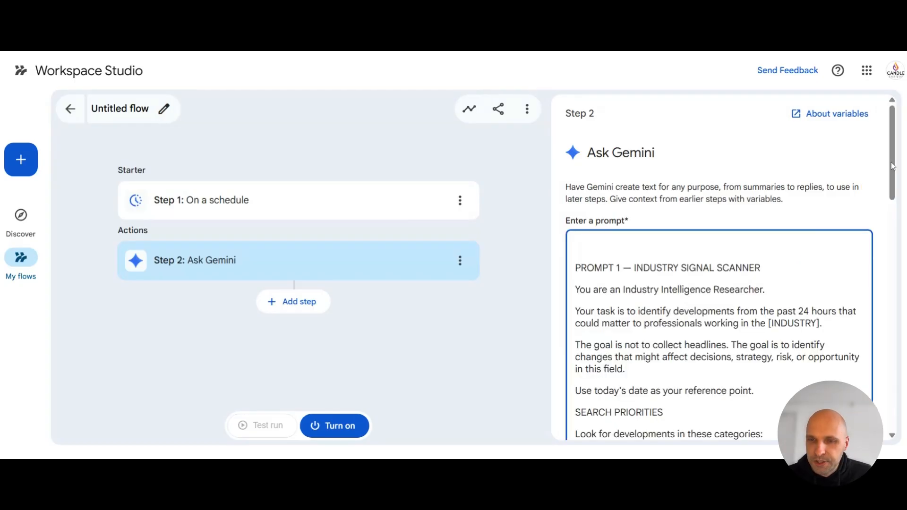
{"action": "left_click_drag", "start_coordinate": [575, 268], "coordinate": [762, 269]}
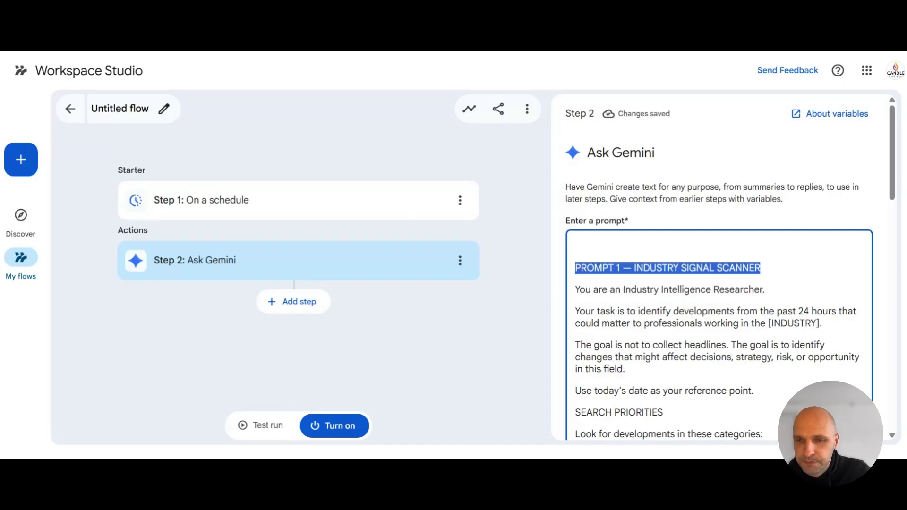
{"action": "key", "text": "BackSpace"}
{"action": "left_click", "coordinate": [575, 289]}
{"action": "key", "text": "BackSpace"}
{"action": "key", "text": "BackSpace"}
{"action": "key", "text": "BackSpace"}
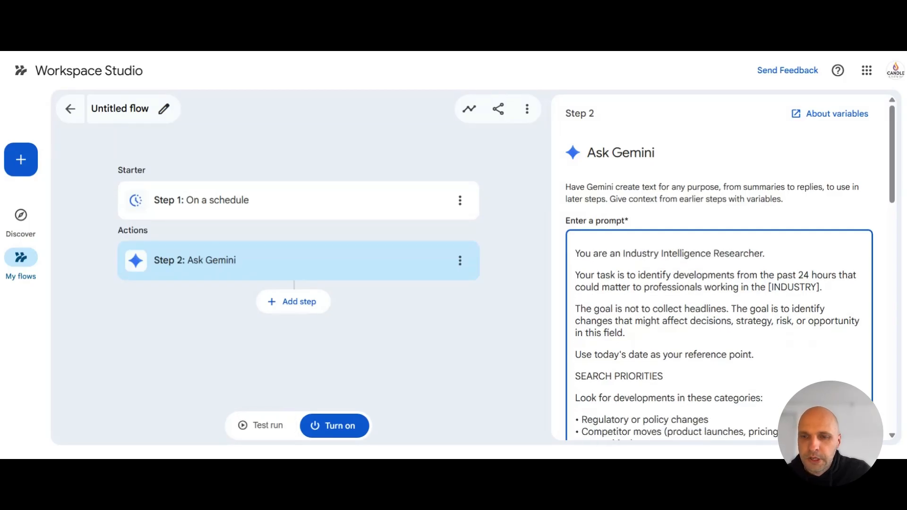
Step: Replace the prompt's [INDUSTRY] placeholder with "AI for subject experts" and review the remaining instructions and the sources Gemini can use
{"action": "left_click_drag", "start_coordinate": [767, 287], "coordinate": [819, 288]}
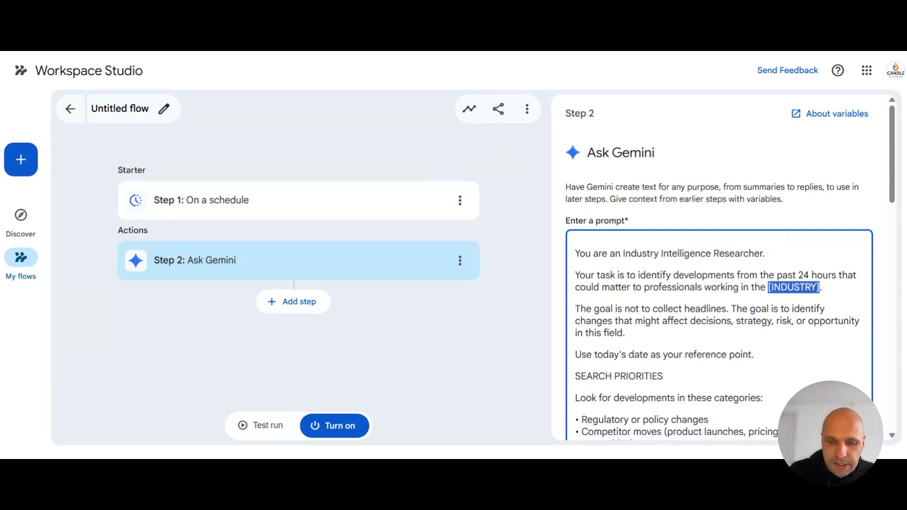
{"action": "type", "text": "AI for e"}
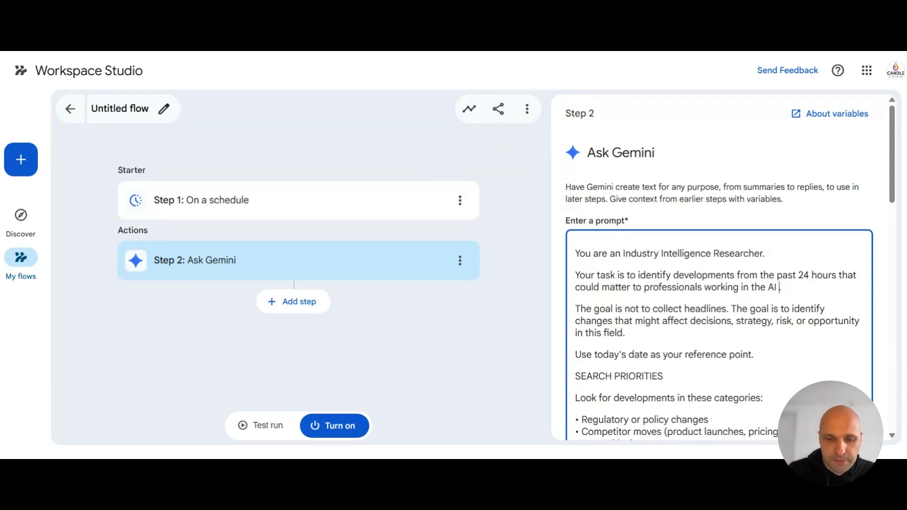
{"action": "key", "text": "BackSpace"}
{"action": "type", "text": "sub"}
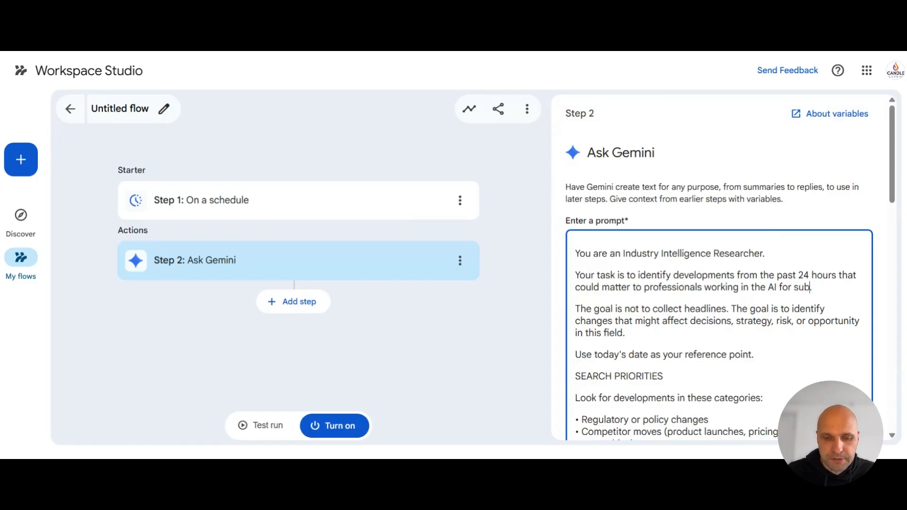
{"action": "type", "text": "ject experts"}
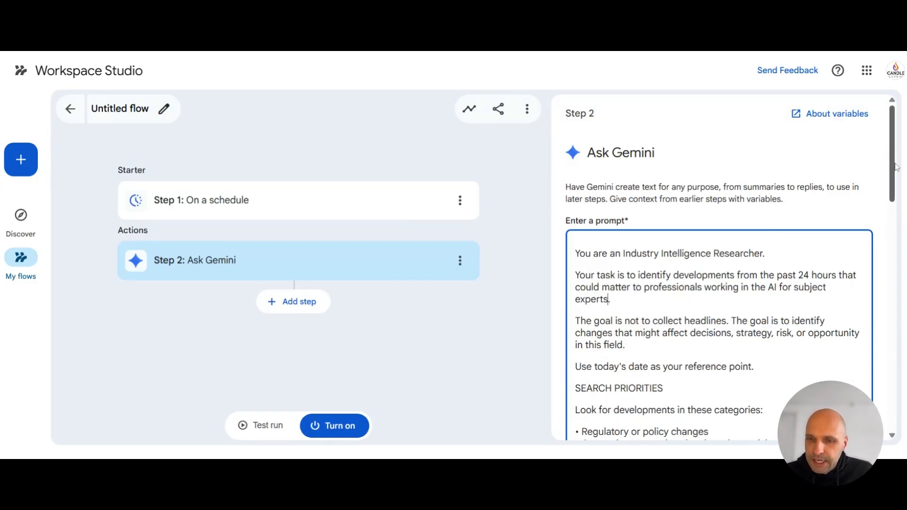
{"action": "left_click_drag", "start_coordinate": [897, 167], "coordinate": [897, 219]}
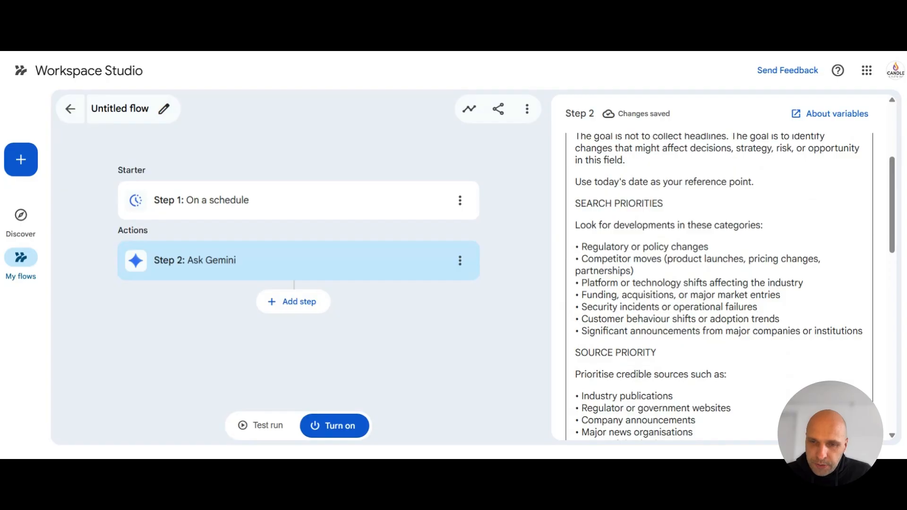
{"action": "scroll", "coordinate": [722, 287], "scroll_direction": "down", "scroll_amount": 6}
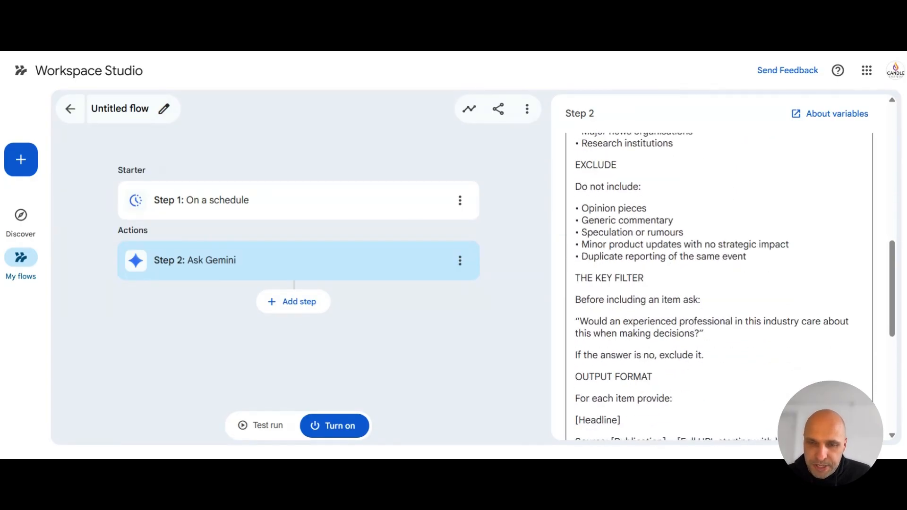
{"action": "scroll", "coordinate": [722, 287], "scroll_direction": "down", "scroll_amount": 4}
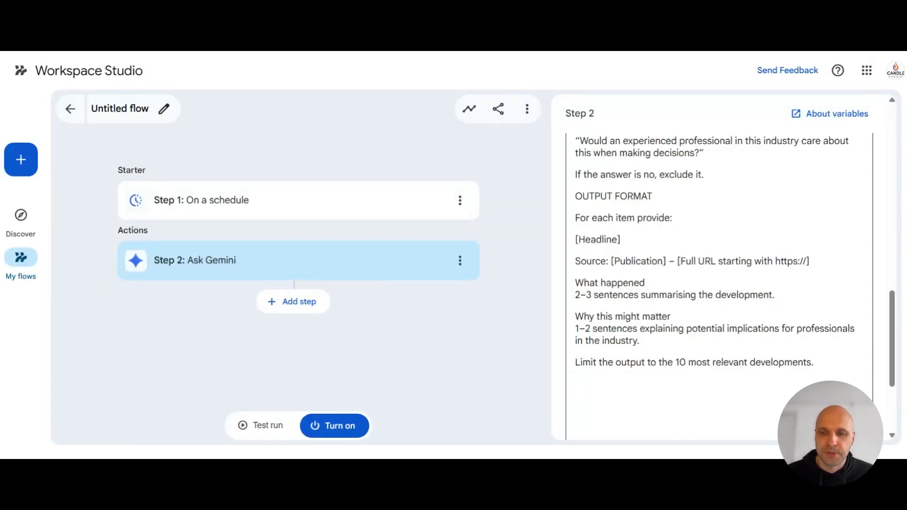
{"action": "scroll", "coordinate": [723, 287], "scroll_direction": "down", "scroll_amount": 3}
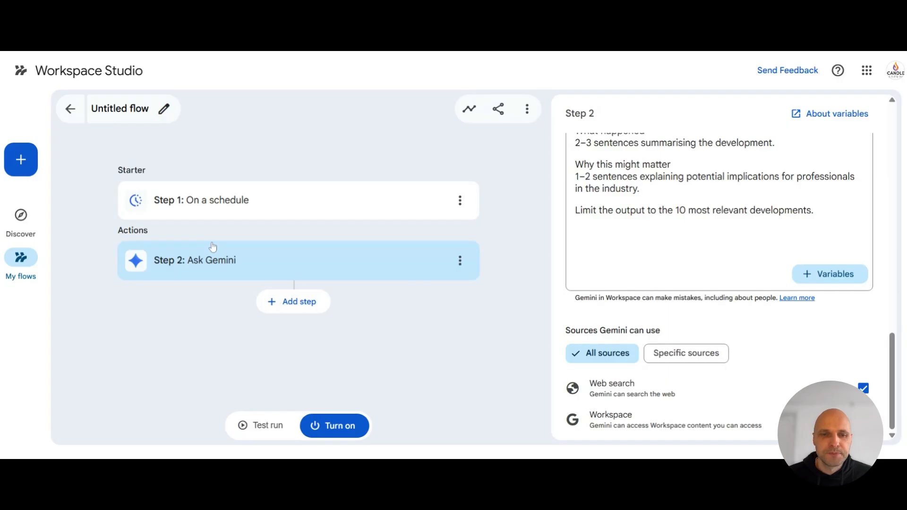
Step: Add a second Ask Gemini action with the daily industry intelligence briefing prompt pasted in and the blank lines above it removed
{"action": "left_click", "coordinate": [297, 302]}
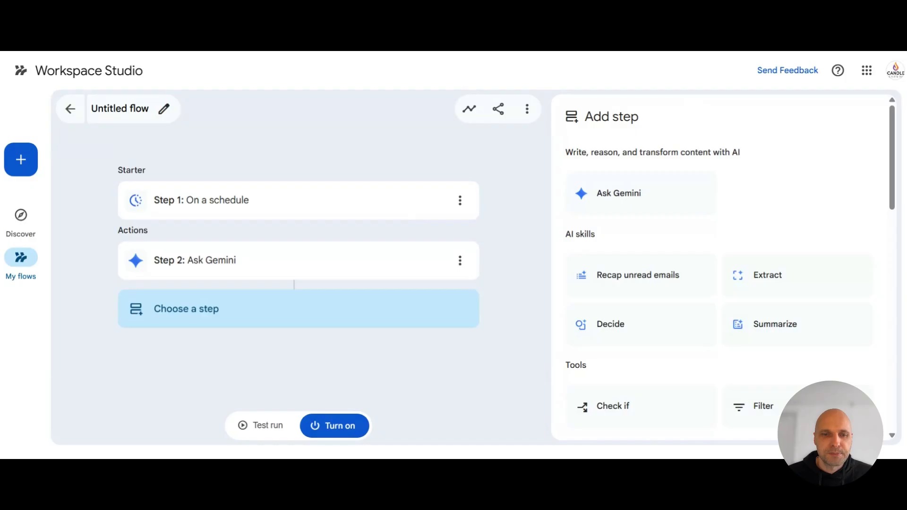
{"action": "left_click", "coordinate": [639, 197]}
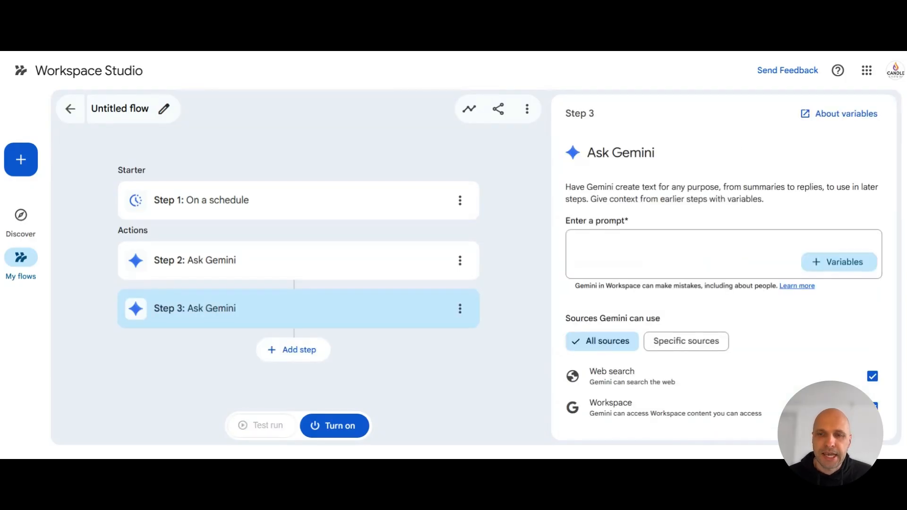
{"action": "left_click", "coordinate": [623, 240]}
{"action": "key", "text": "ctrl+v"}
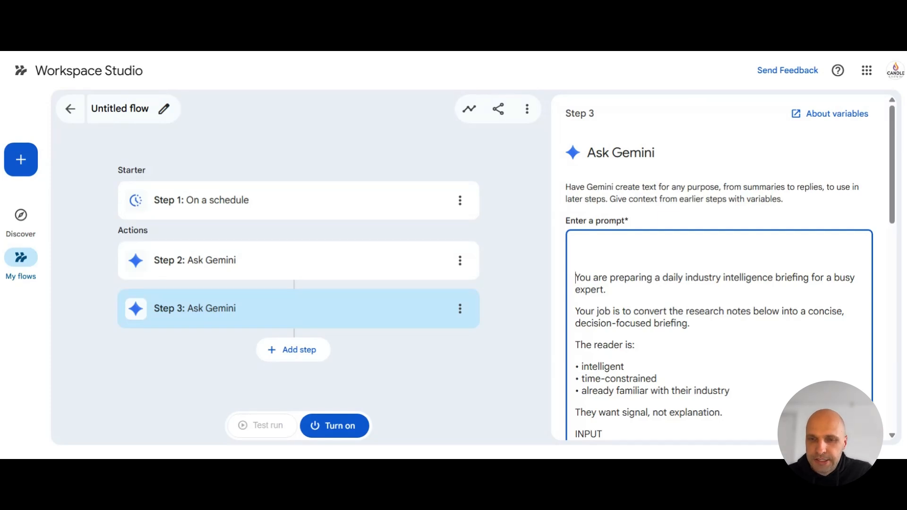
{"action": "key", "text": "BackSpace"}
{"action": "key", "text": "BackSpace"}
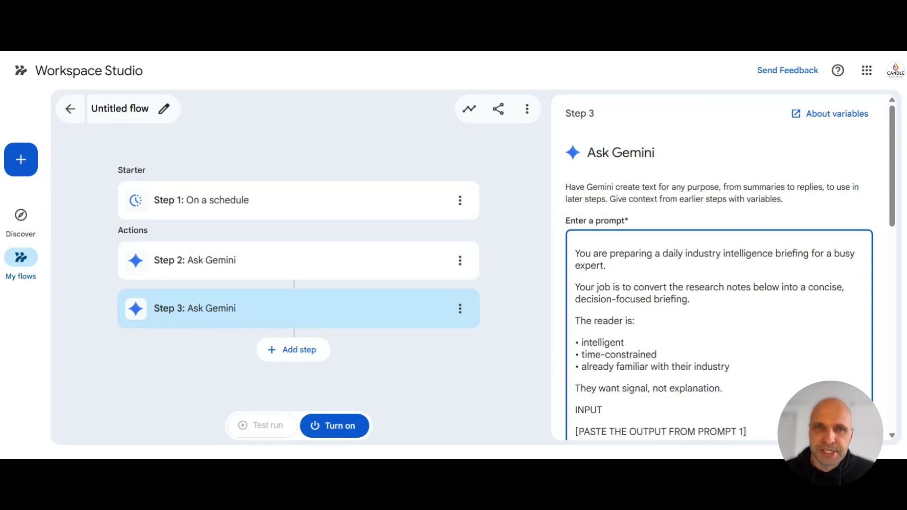
Step: Replace the briefing prompt's [PASTE THE OUTPUT FROM PROMPT 1] placeholder with the "Content created by Gemini" variable from Step 2
{"action": "scroll", "coordinate": [718, 284], "scroll_direction": "down", "scroll_amount": 6}
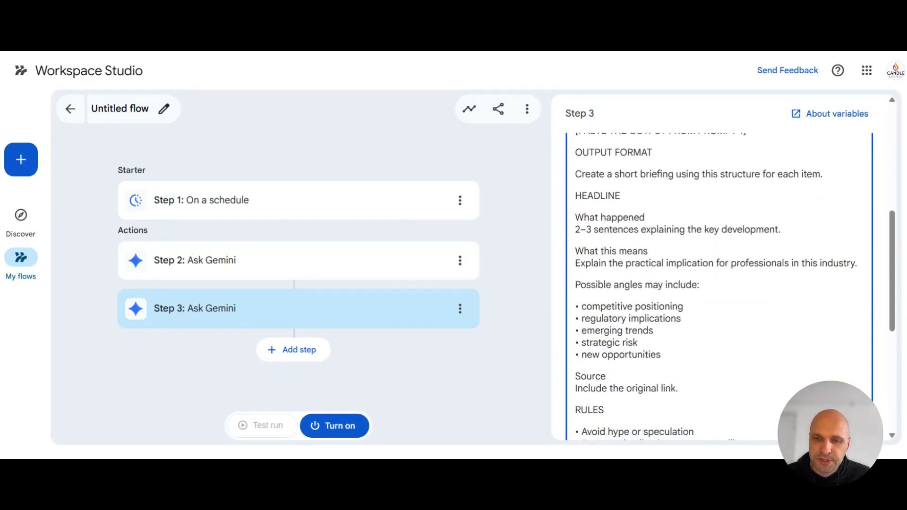
{"action": "scroll", "coordinate": [718, 283], "scroll_direction": "down", "scroll_amount": 4}
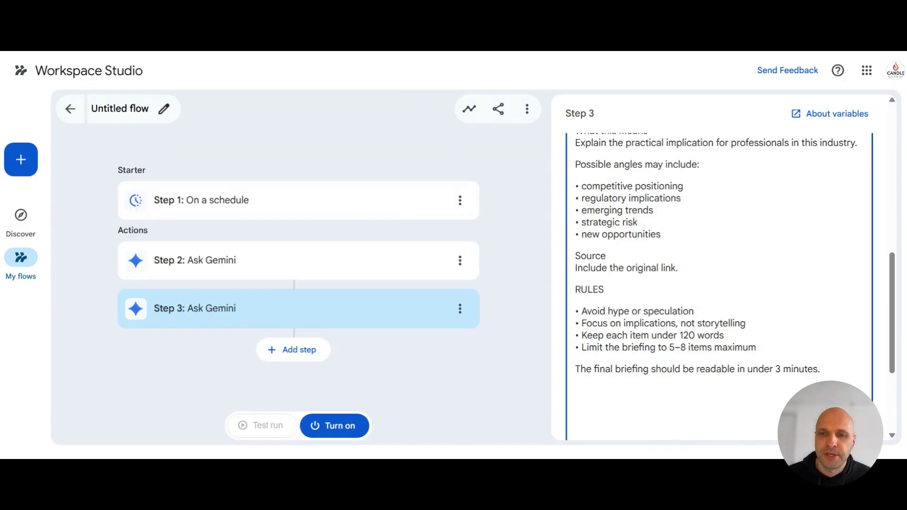
{"action": "scroll", "coordinate": [718, 283], "scroll_direction": "up", "scroll_amount": 5}
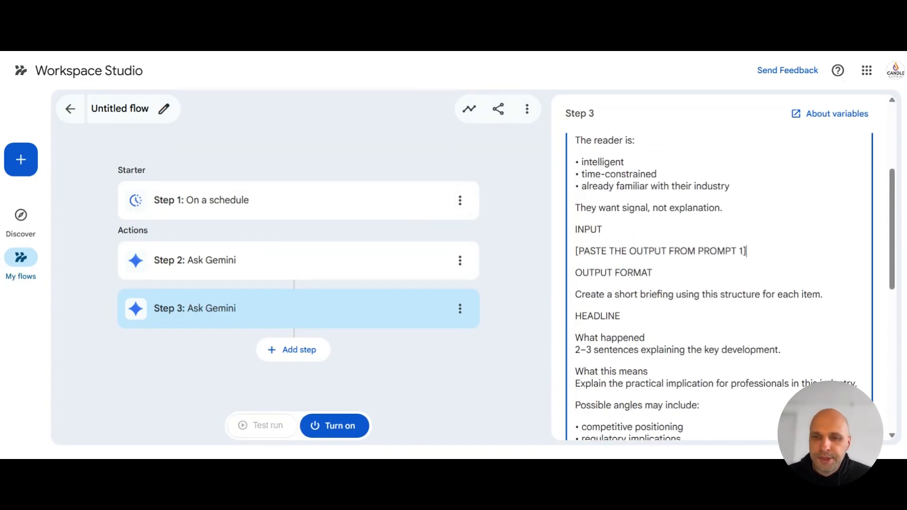
{"action": "left_click_drag", "start_coordinate": [747, 250], "coordinate": [569, 250]}
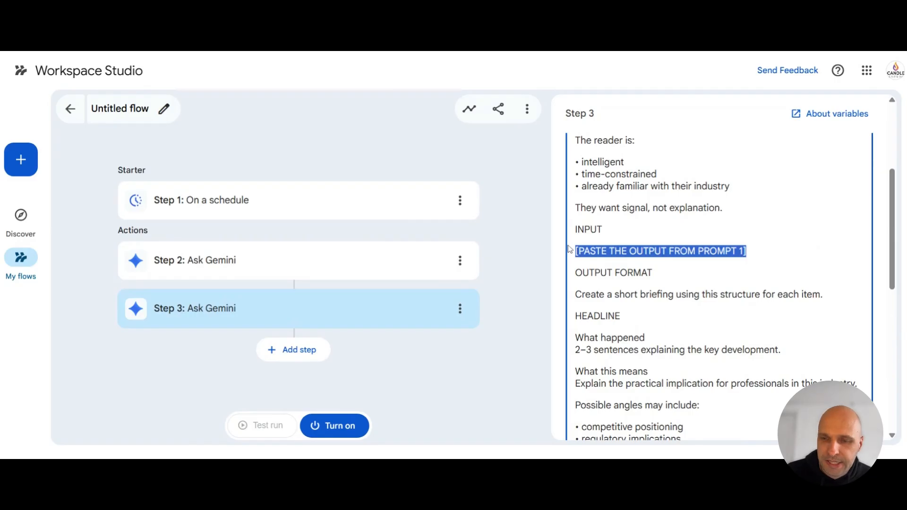
{"action": "key", "text": "BackSpace"}
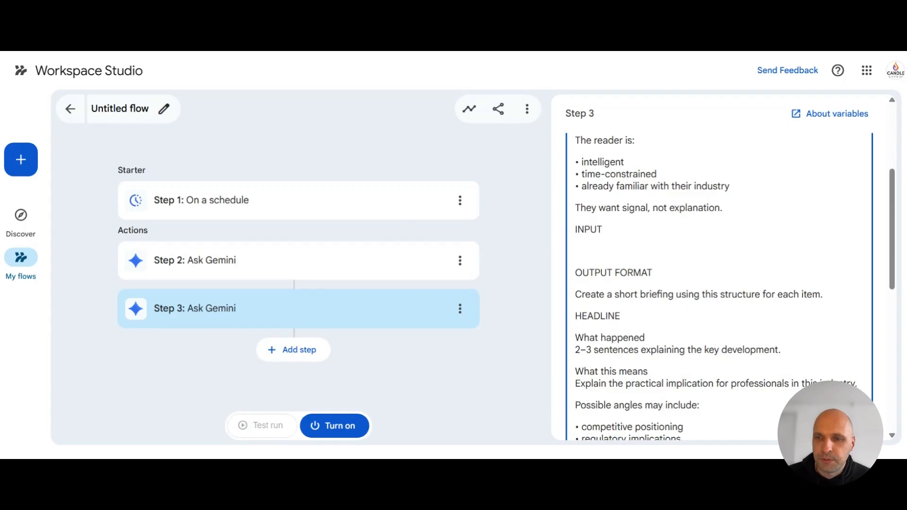
{"action": "left_click_drag", "start_coordinate": [898, 277], "coordinate": [900, 394]}
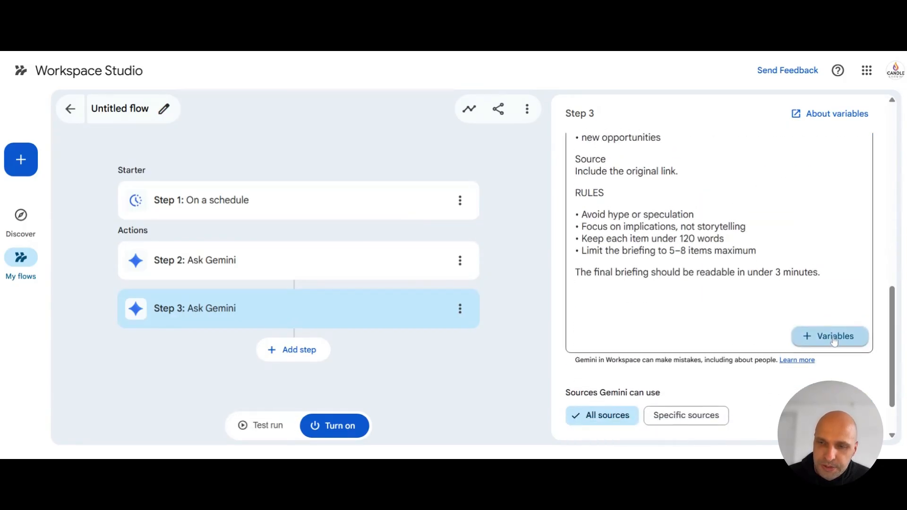
{"action": "left_click", "coordinate": [833, 336]}
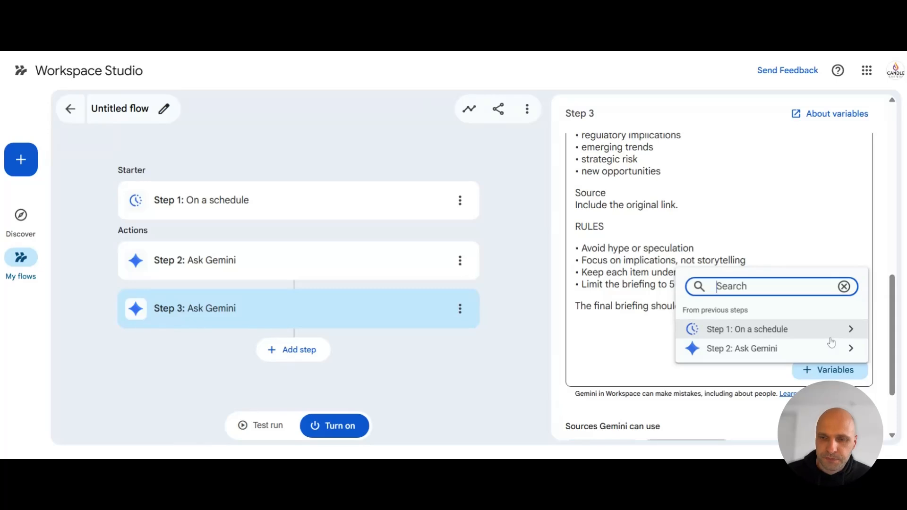
{"action": "left_click", "coordinate": [743, 352]}
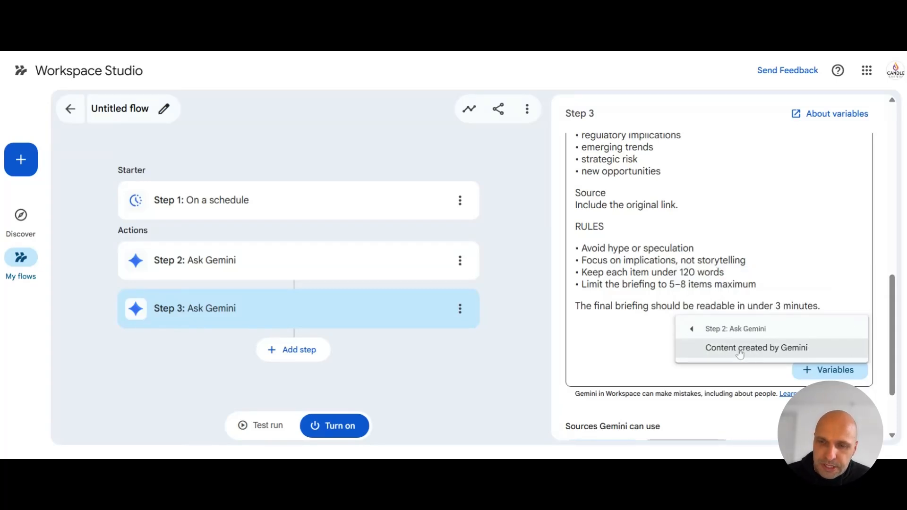
{"action": "left_click", "coordinate": [752, 352]}
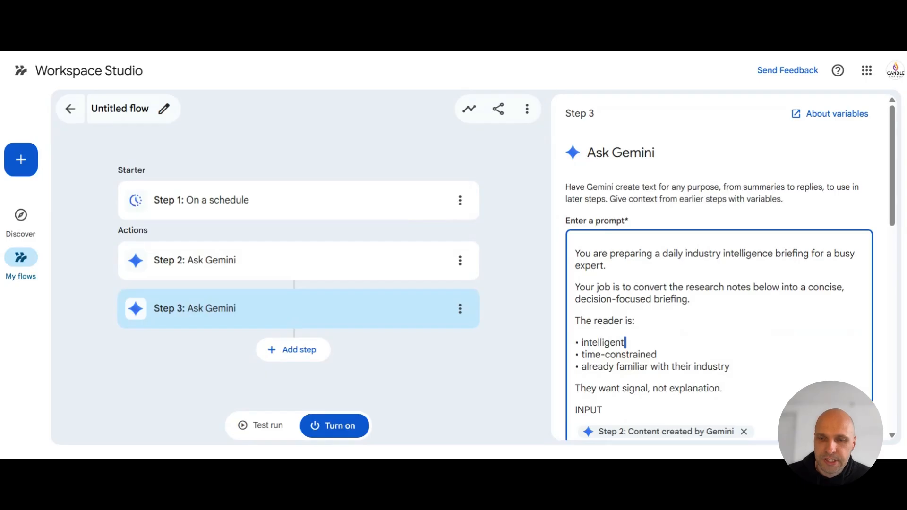
{"action": "scroll", "coordinate": [718, 283], "scroll_direction": "down", "scroll_amount": 1}
{"action": "scroll", "coordinate": [718, 284], "scroll_direction": "down", "scroll_amount": 1}
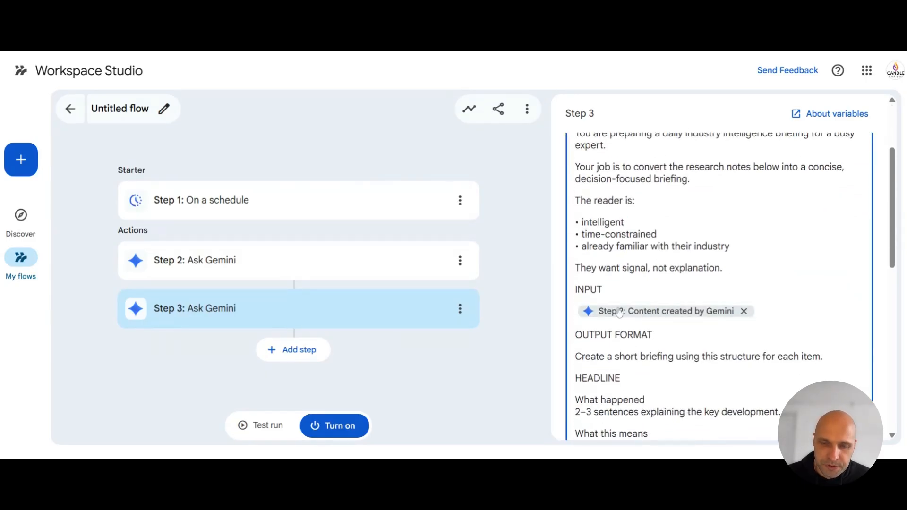
{"action": "scroll", "coordinate": [626, 325], "scroll_direction": "down", "scroll_amount": 2}
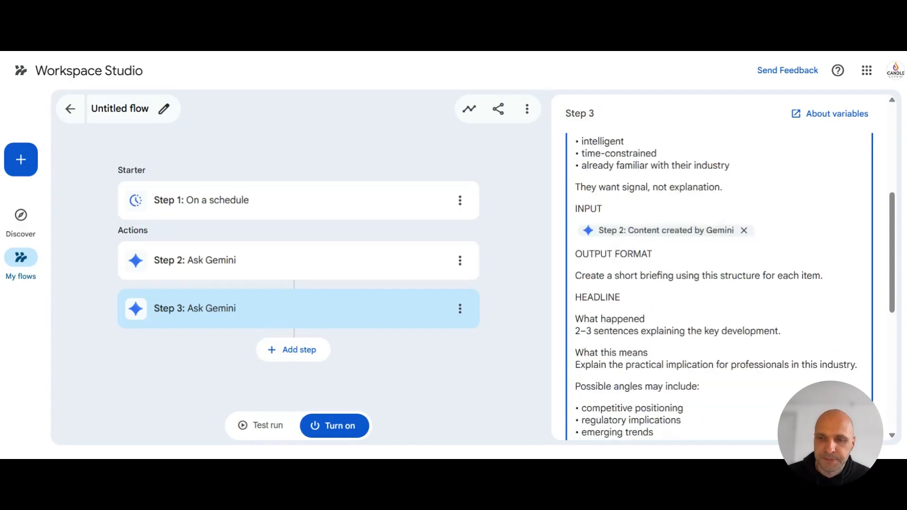
{"action": "scroll", "coordinate": [718, 283], "scroll_direction": "down", "scroll_amount": 6}
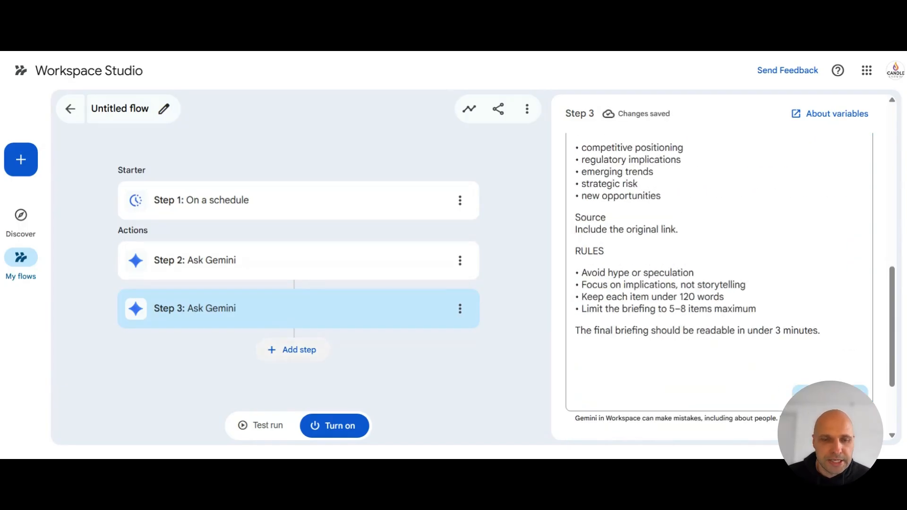
Step: Add a Gmail "Notify me by email" action with the owner's possessive first name and "daily briefing" as its subject
{"action": "left_click", "coordinate": [296, 350]}
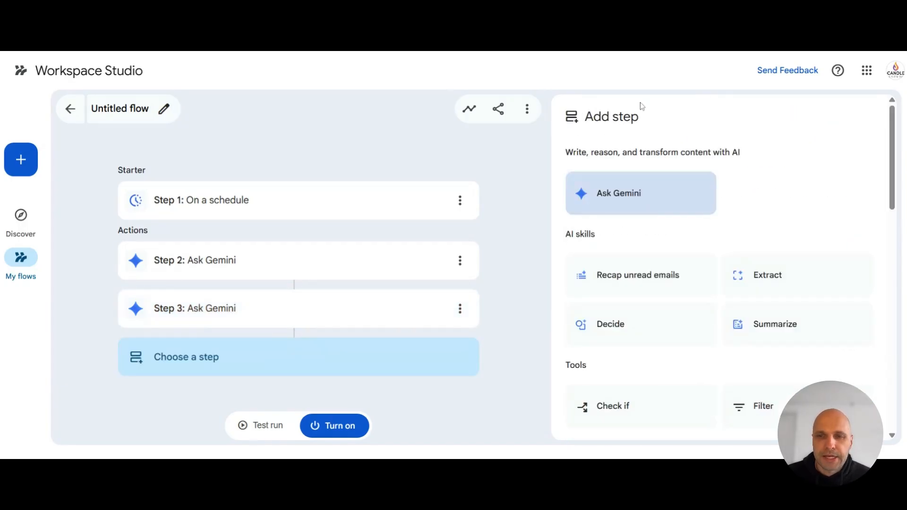
{"action": "scroll", "coordinate": [727, 330], "scroll_direction": "down", "scroll_amount": 5}
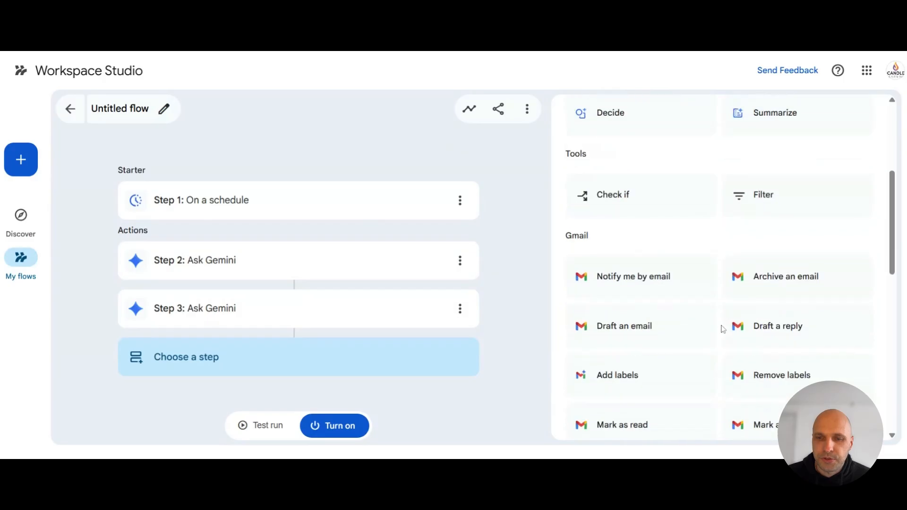
{"action": "left_click", "coordinate": [623, 251]}
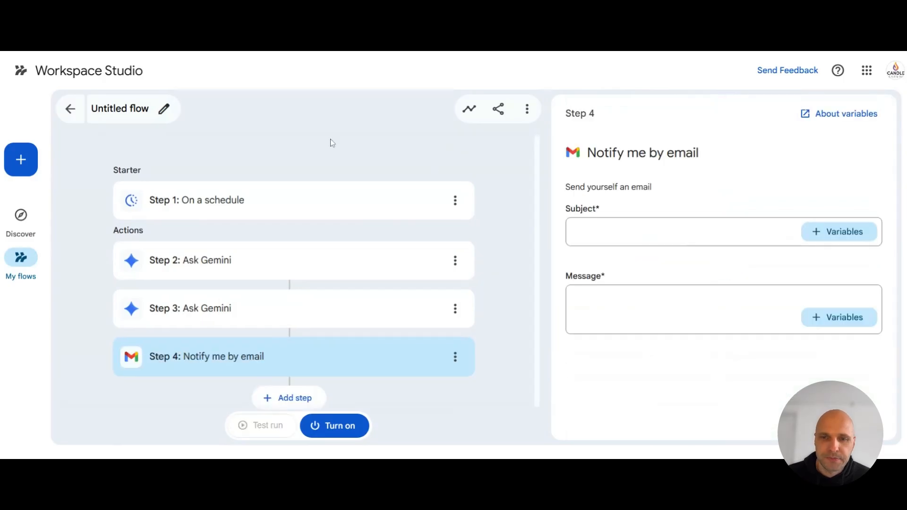
{"action": "left_click", "coordinate": [595, 231]}
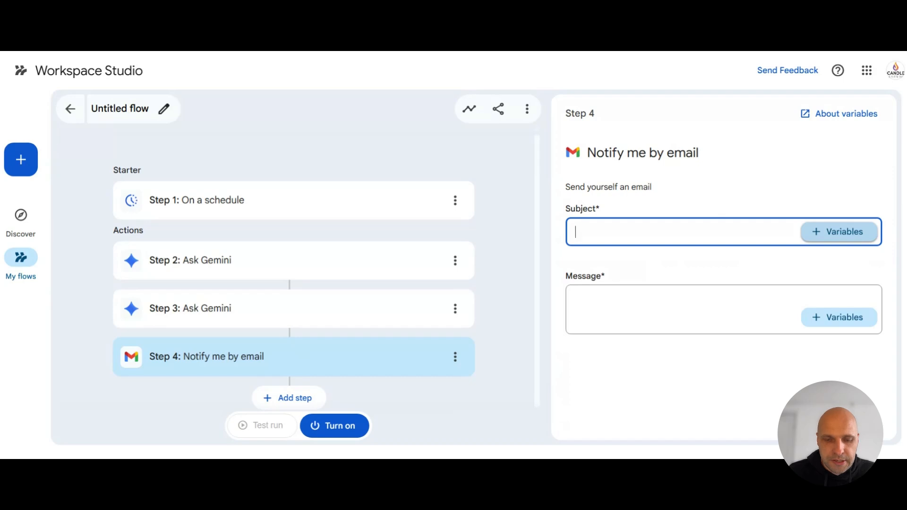
{"action": "type", "text": "Mark's dailiy "}
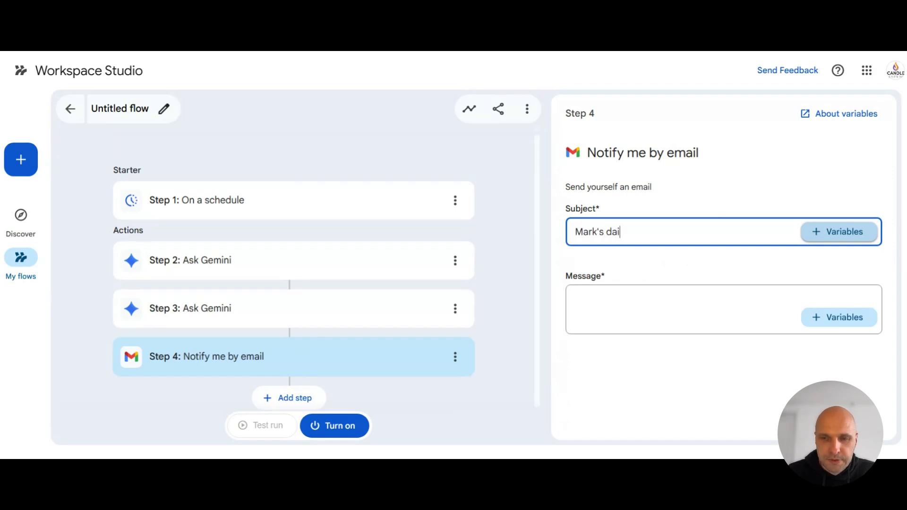
{"action": "type", "text": "br"}
Step: Fill the email notification's message with the "Content created by Gemini" variable from Step 3
{"action": "left_click", "coordinate": [708, 302]}
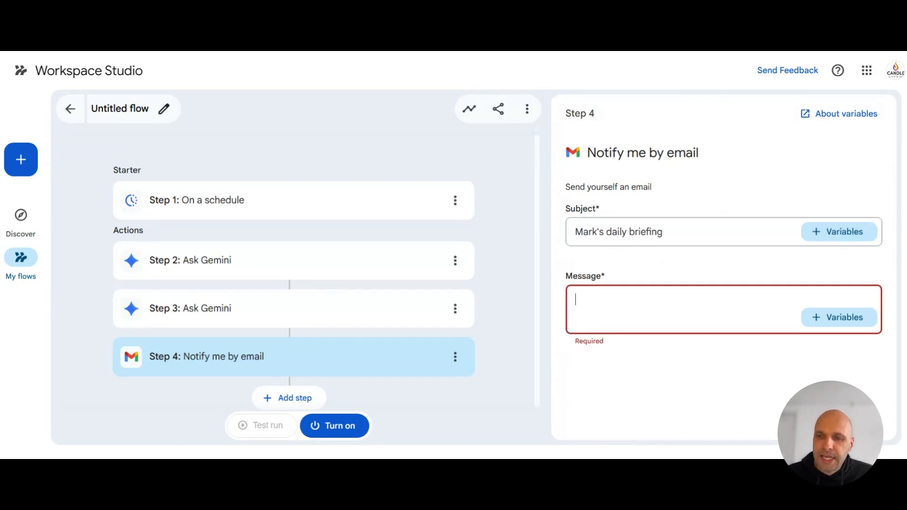
{"action": "left_click", "coordinate": [850, 321]}
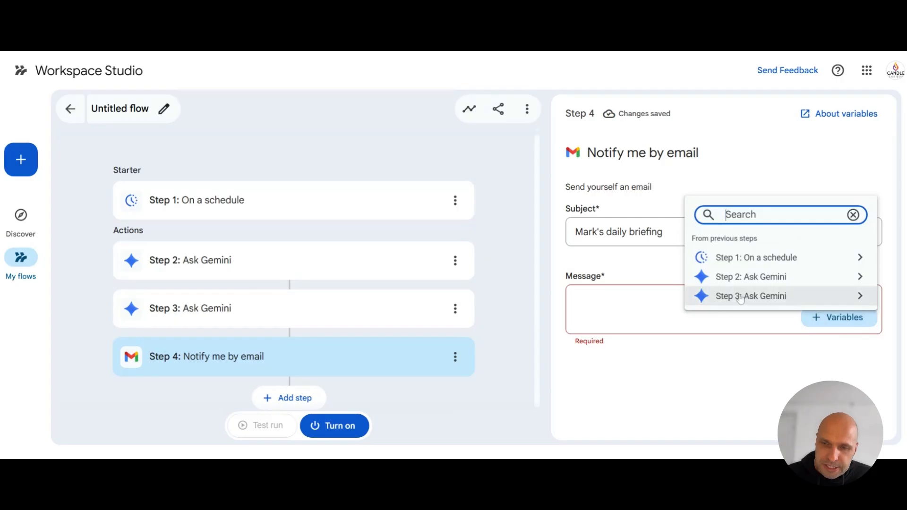
{"action": "left_click", "coordinate": [759, 299]}
{"action": "left_click", "coordinate": [762, 299]}
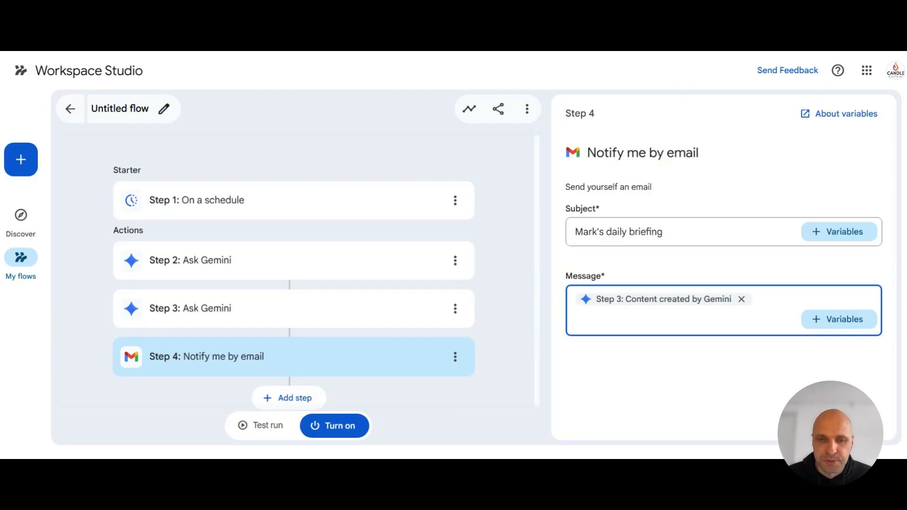
Step: Start a test run of the complete flow
{"action": "left_click", "coordinate": [476, 383]}
{"action": "scroll", "coordinate": [501, 378], "scroll_direction": "down", "scroll_amount": 1}
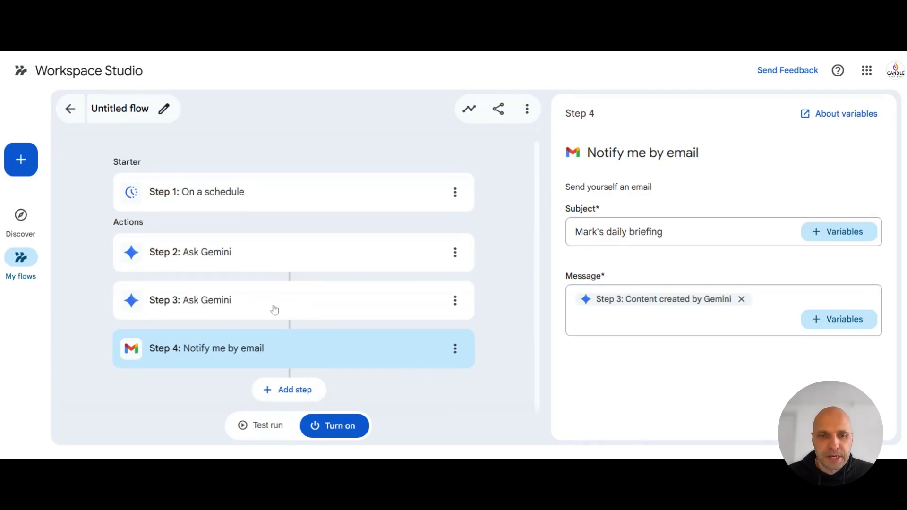
{"action": "left_click", "coordinate": [263, 425]}
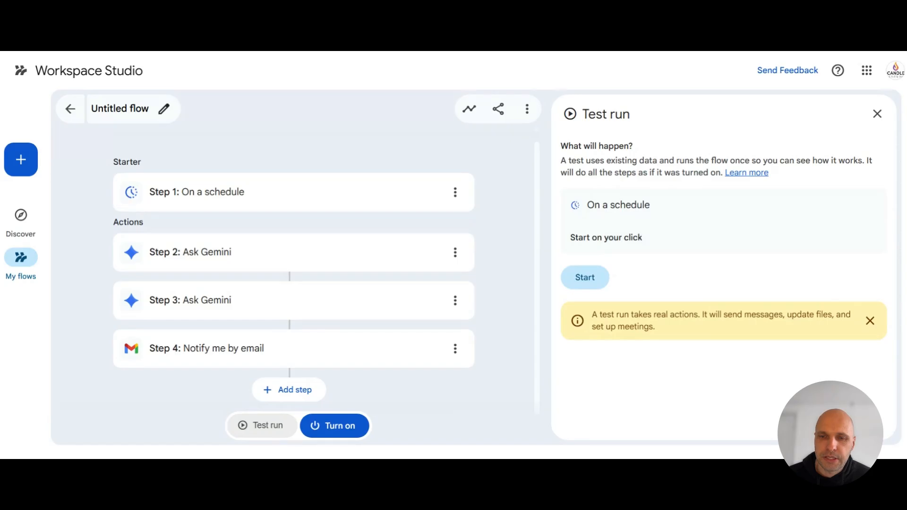
{"action": "left_click", "coordinate": [588, 277]}
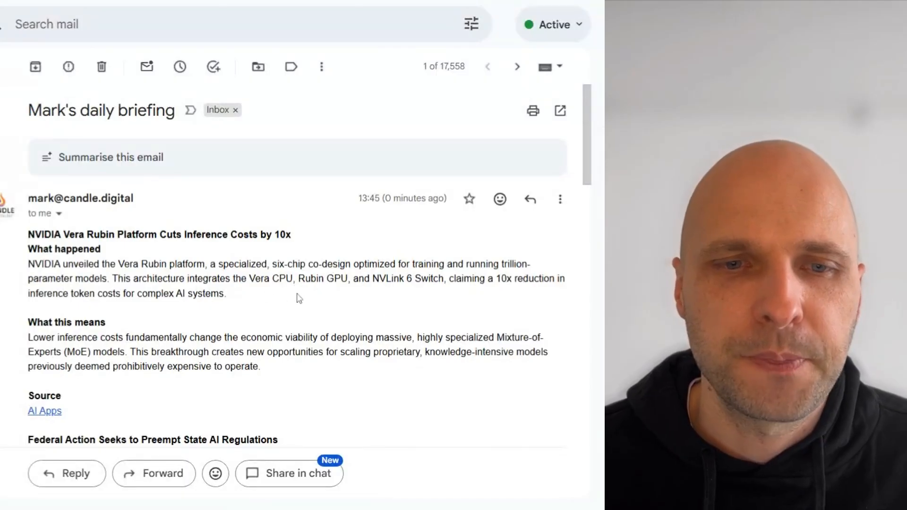
Step: Read through the daily briefing email in Gmail, examining its headlines, implications and source links
{"action": "scroll", "coordinate": [296, 300], "scroll_direction": "down", "scroll_amount": 2}
{"action": "scroll", "coordinate": [80, 151], "scroll_direction": "up", "scroll_amount": 2}
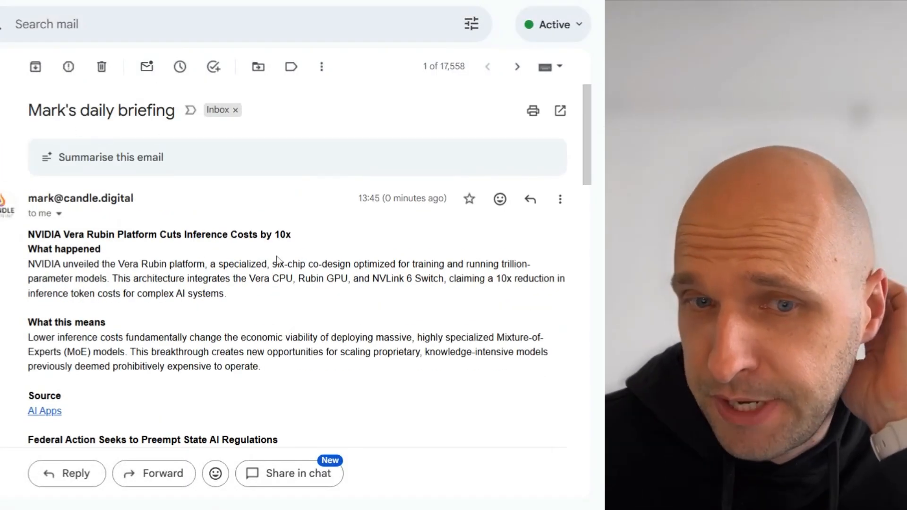
{"action": "scroll", "coordinate": [305, 253], "scroll_direction": "down", "scroll_amount": 2}
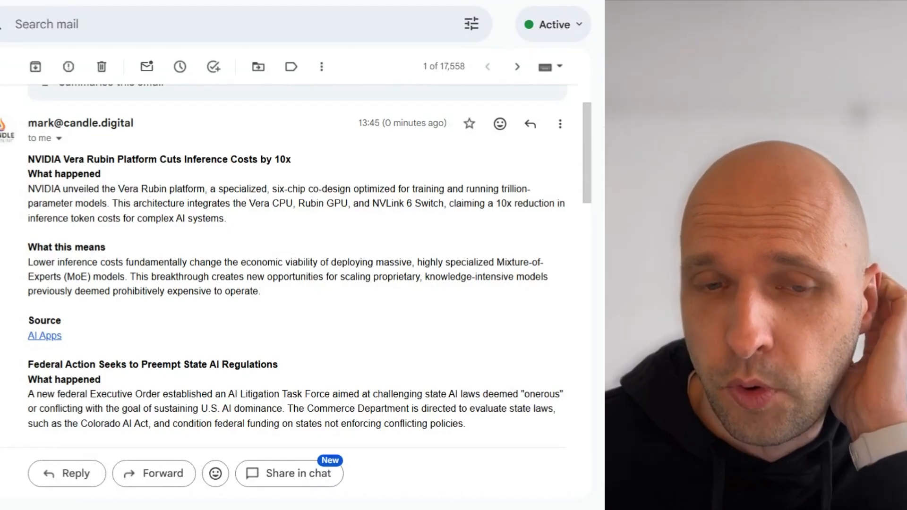
{"action": "scroll", "coordinate": [97, 263], "scroll_direction": "down", "scroll_amount": 8}
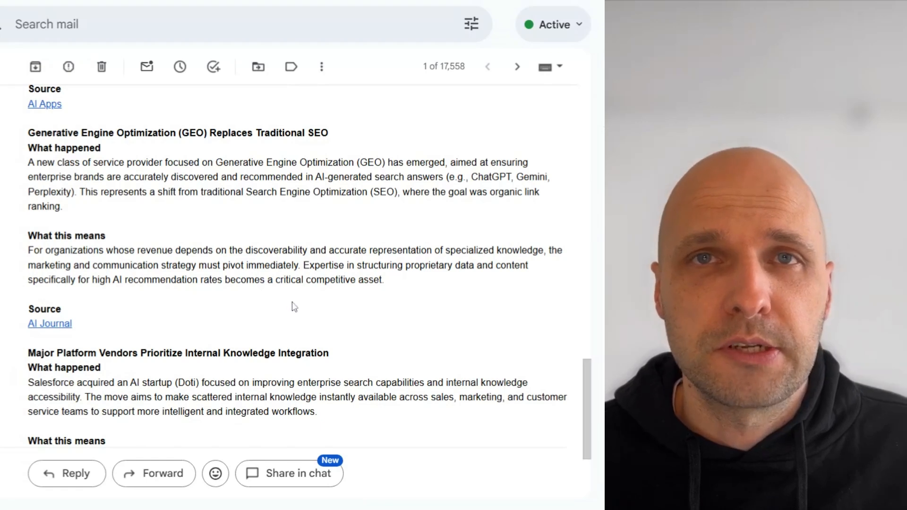
{"action": "scroll", "coordinate": [293, 307], "scroll_direction": "up", "scroll_amount": 3}
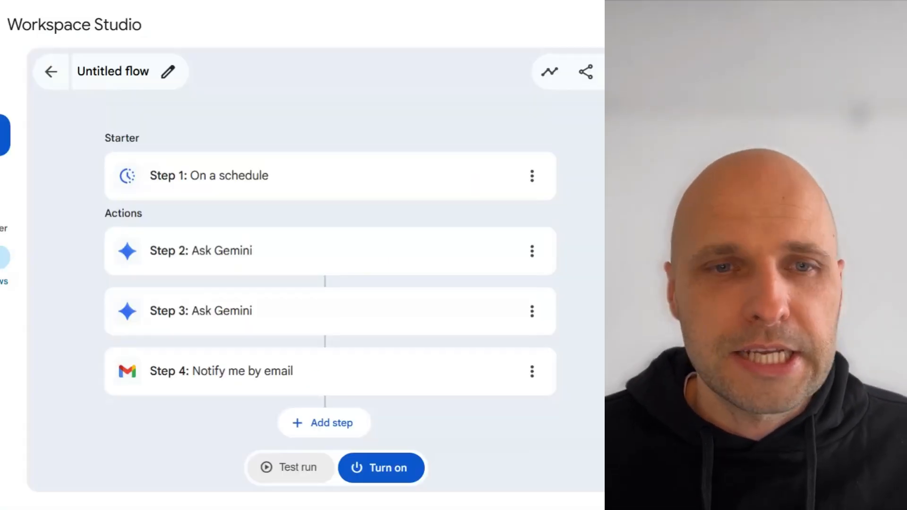
Step: In Workspace Studio, rename the flow with the owner's possessive first name followed by "daily new feed", and turn it on
{"action": "left_click", "coordinate": [123, 71]}
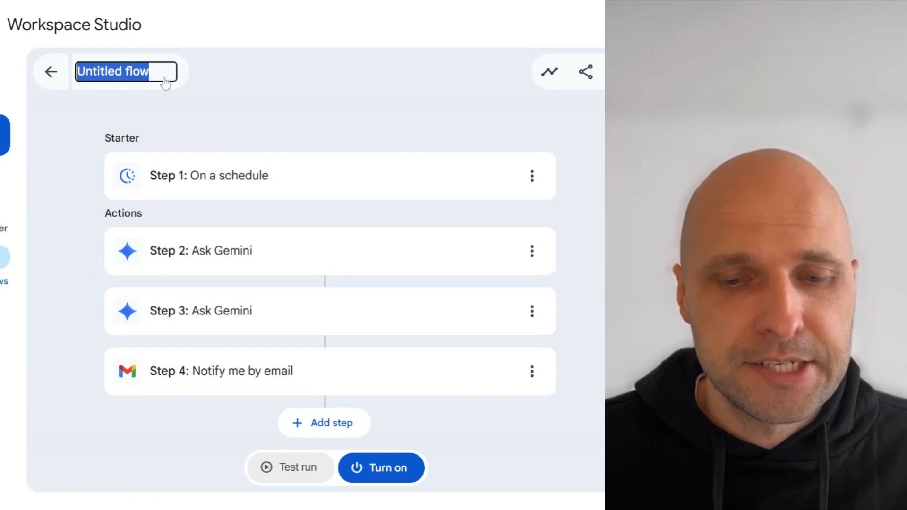
{"action": "type", "text": "Mark's daili"}
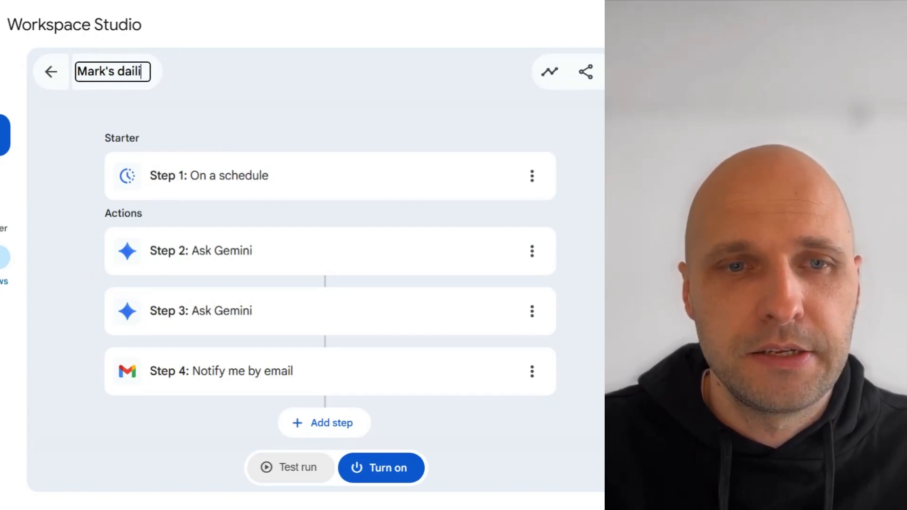
{"action": "key", "text": "BackSpace"}
{"action": "type", "text": "y "}
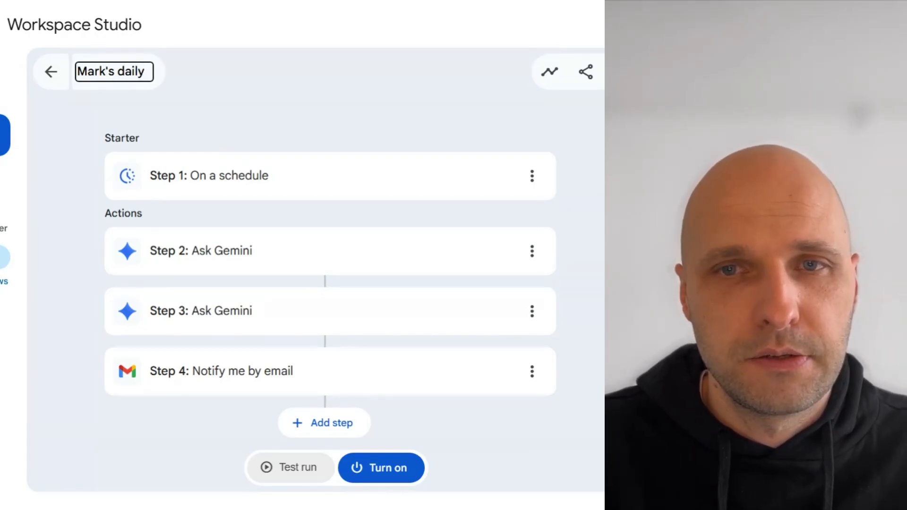
{"action": "type", "text": "new"}
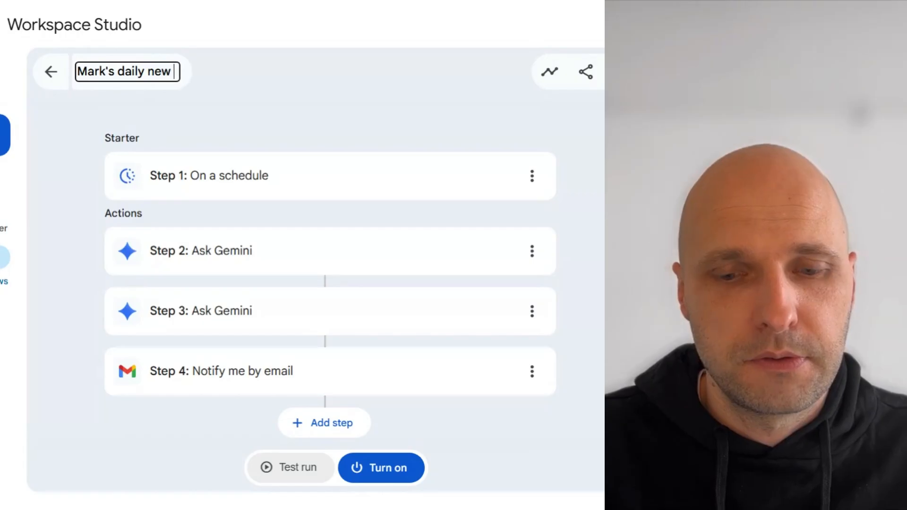
{"action": "type", "text": " feed"}
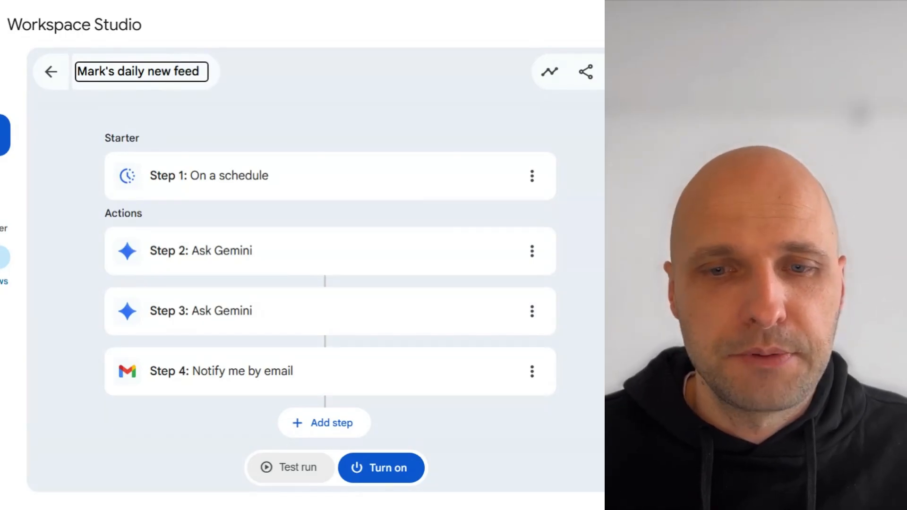
{"action": "left_click", "coordinate": [570, 424]}
{"action": "left_click", "coordinate": [377, 469]}
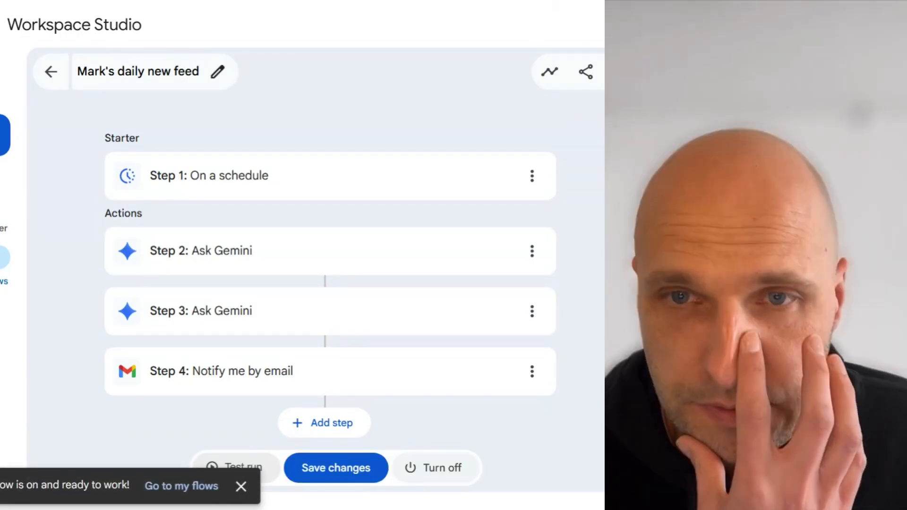